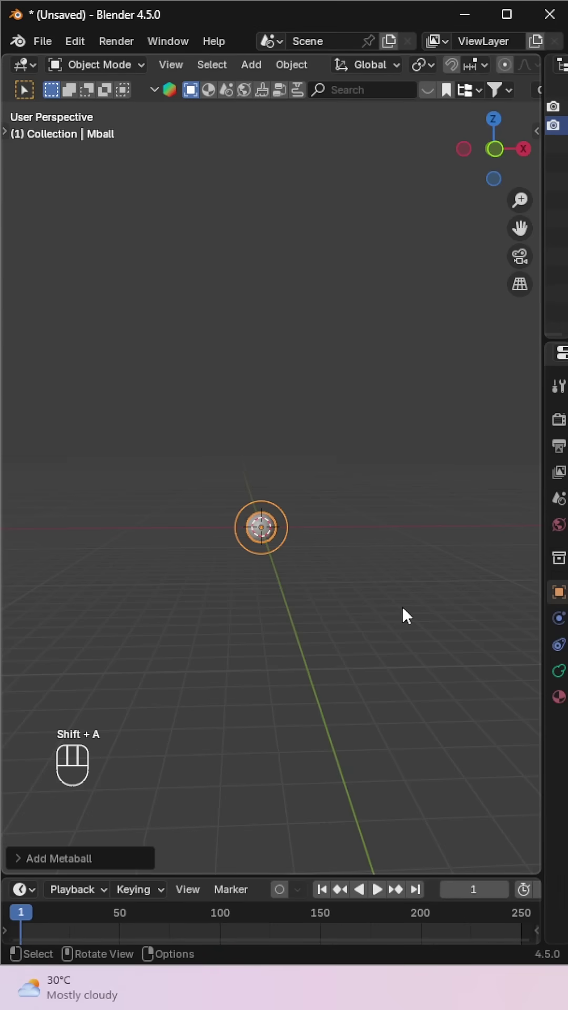
In front view, raise the ball metaball straight up to form the head
{"action": "left_click", "coordinate": [496, 148]}
{"action": "key", "text": "g"}
{"action": "key", "text": "z"}
{"action": "left_click", "coordinate": [374, 374]}
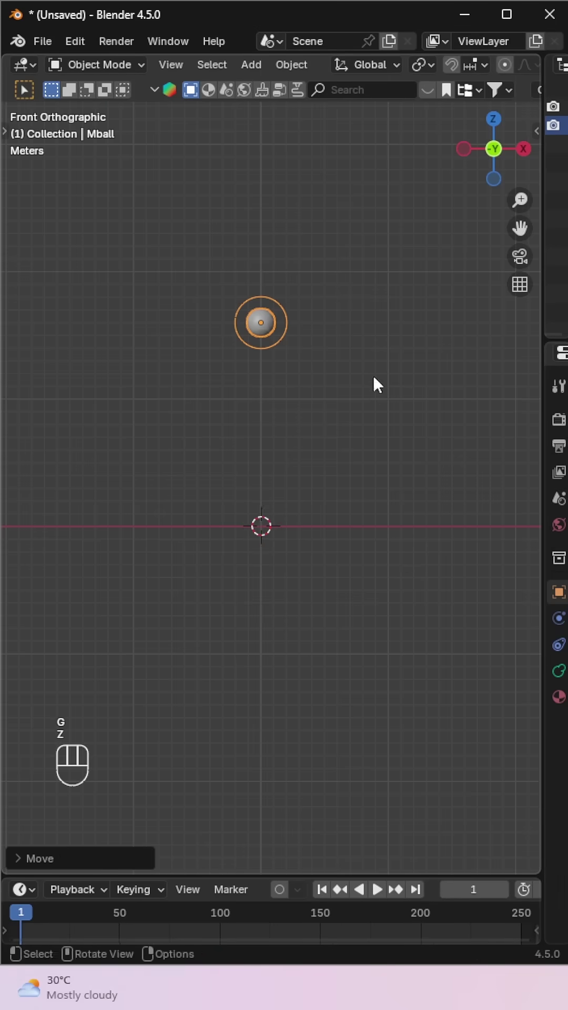
Add a cube metaball, stretch it vertically, and place it under the head as the torso
{"action": "key", "text": "shift+a"}
{"action": "left_click", "coordinate": [430, 649]}
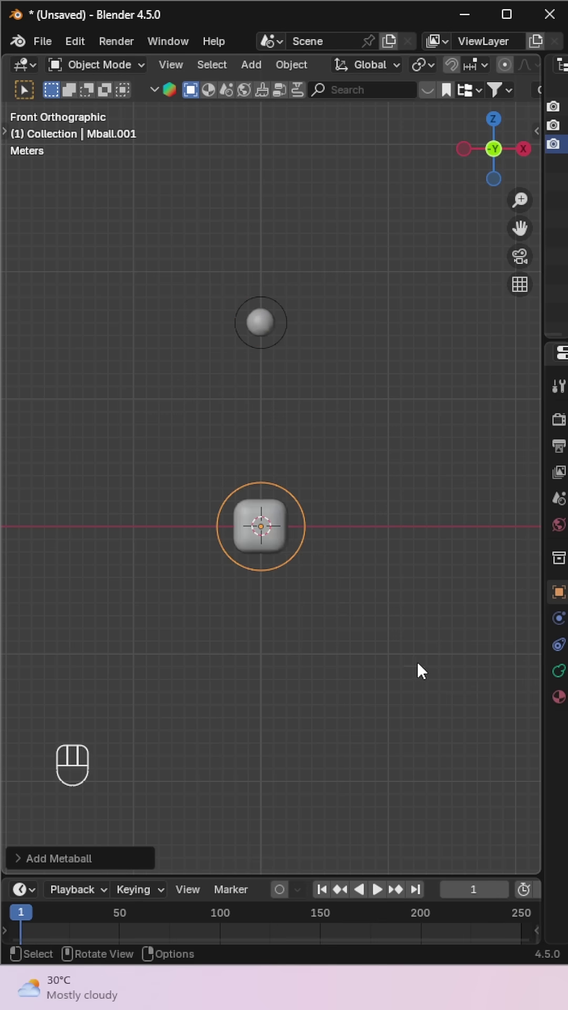
{"action": "key", "text": "s"}
{"action": "key", "text": "z"}
{"action": "left_click", "coordinate": [537, 721]}
{"action": "key", "text": "g"}
{"action": "key", "text": "z"}
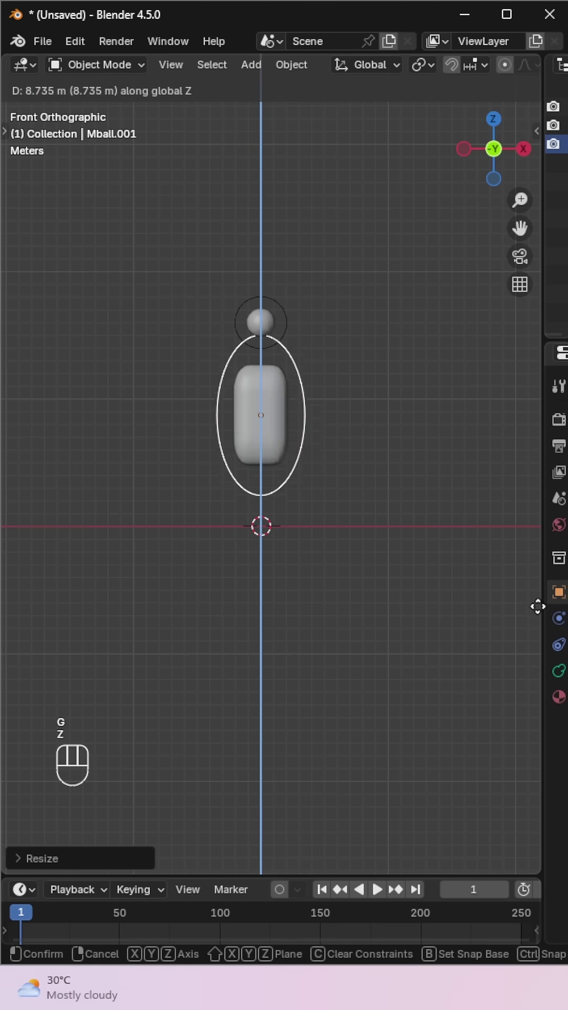
{"action": "left_click", "coordinate": [10, 590]}
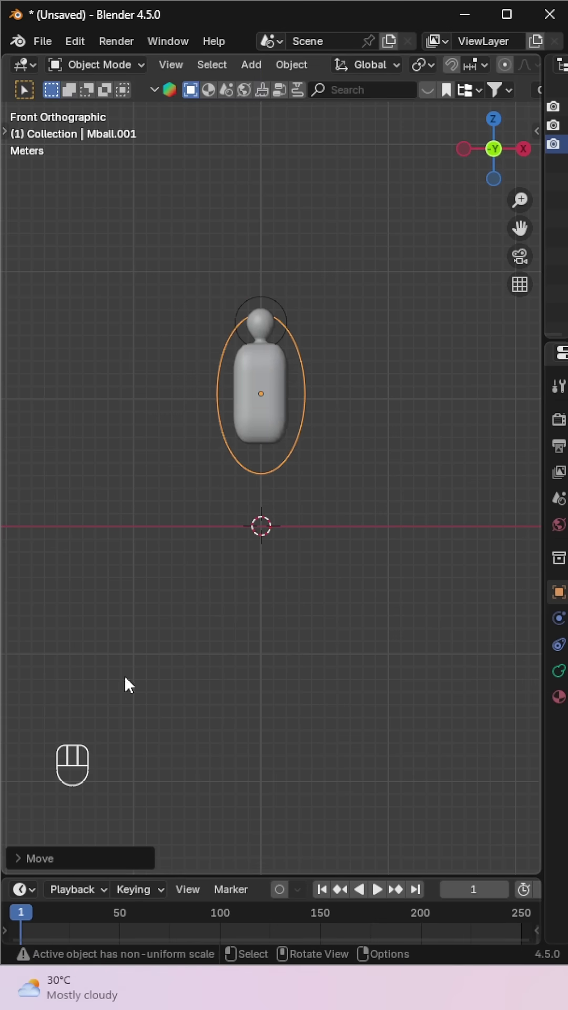
Add a capsule metaball stretched sideways and set at shoulder height as the arms
{"action": "key", "text": "shift+a"}
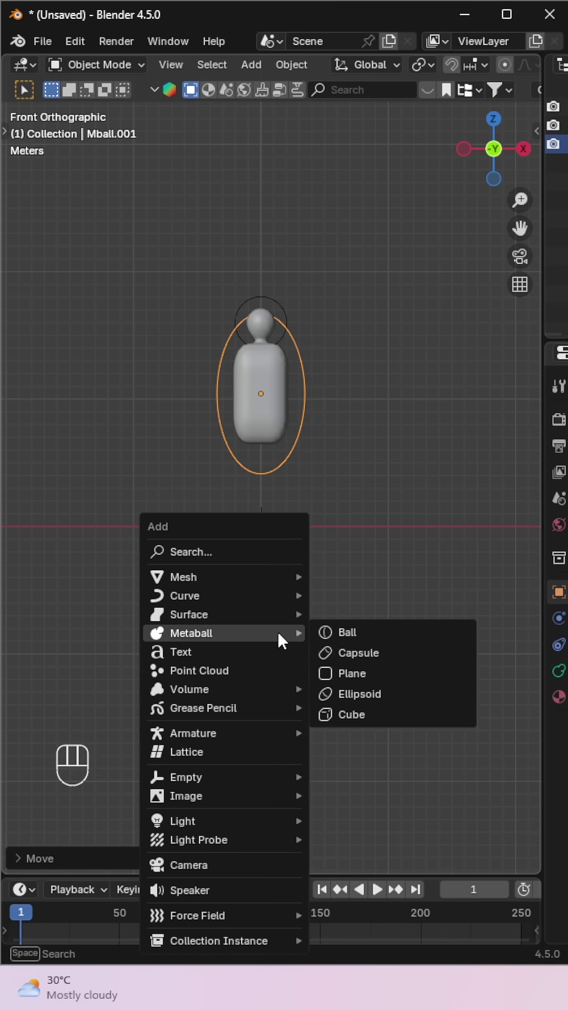
{"action": "left_click", "coordinate": [361, 653]}
{"action": "key", "text": "s"}
{"action": "key", "text": "x"}
{"action": "left_click", "coordinate": [539, 658]}
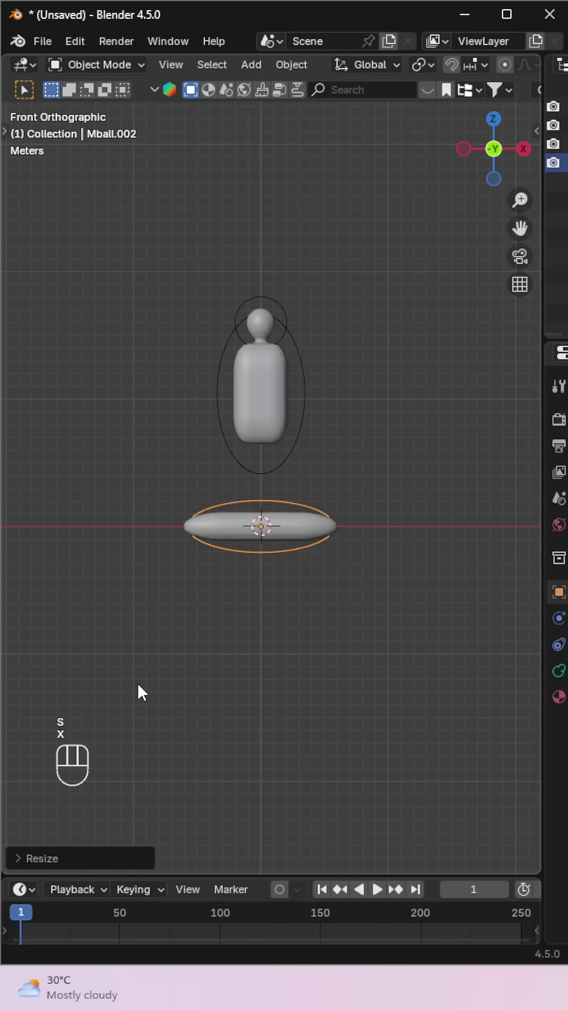
{"action": "key", "text": "g"}
{"action": "key", "text": "x"}
{"action": "key", "text": "z"}
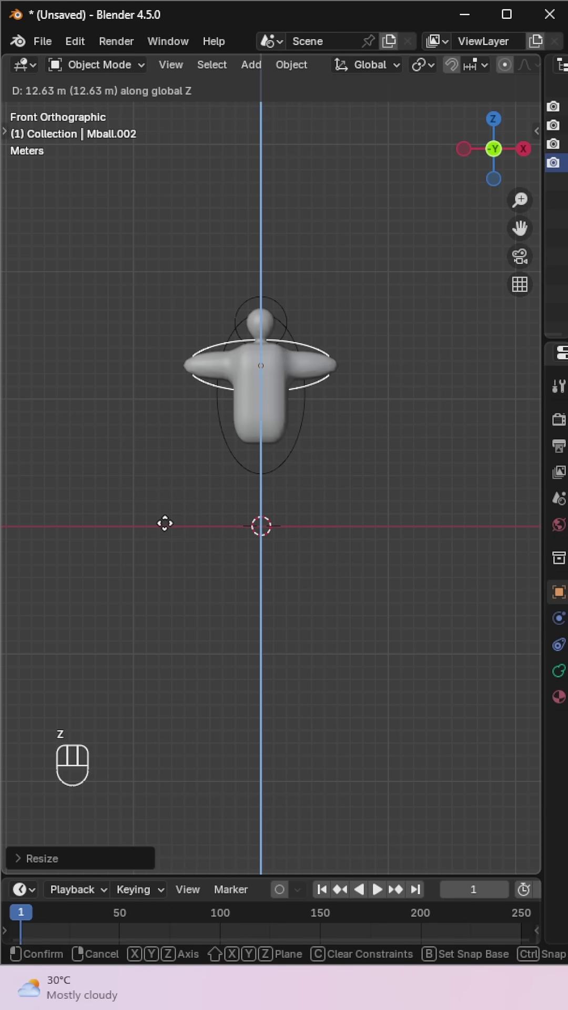
{"action": "left_click", "coordinate": [337, 549]}
{"action": "key", "text": "shift+a"}
Add a capsule metaball, tilt it on Y, and stretch it along X for a leg
{"action": "left_click", "coordinate": [427, 568]}
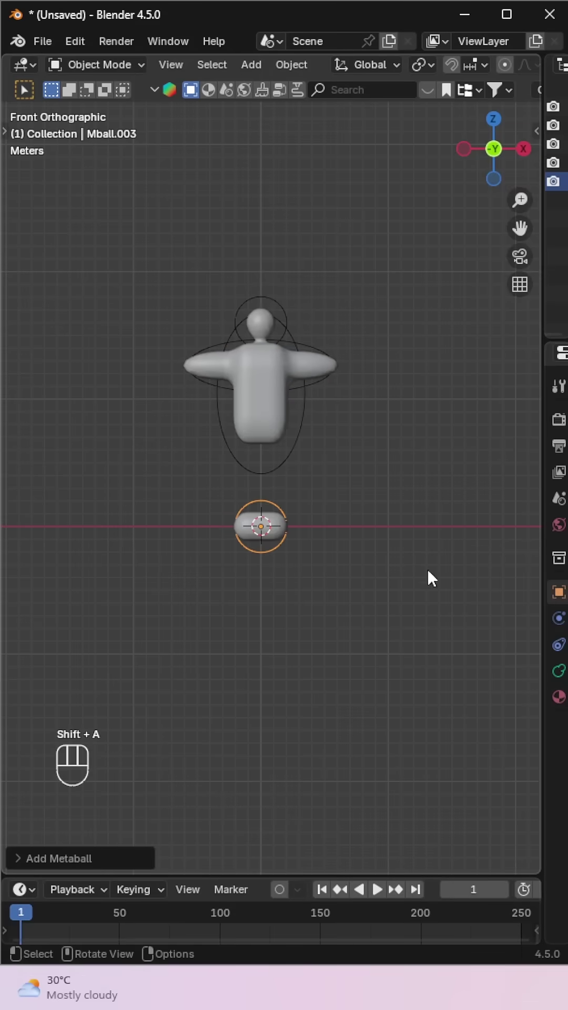
{"action": "key", "text": "r"}
{"action": "key", "text": "y"}
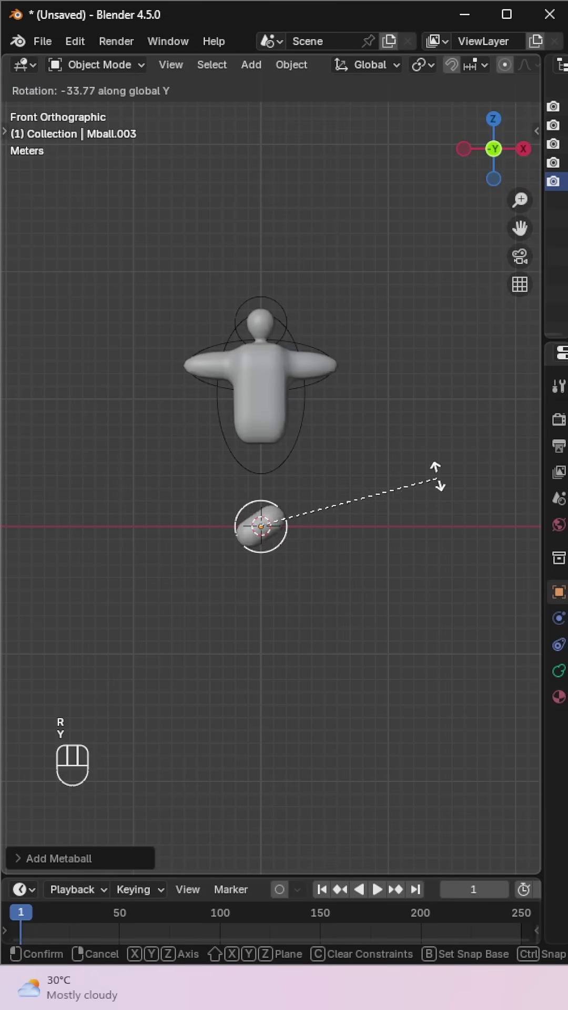
{"action": "left_click", "coordinate": [437, 481]}
{"action": "middle_click_drag", "start_coordinate": [415, 428], "coordinate": [254, 541]}
{"action": "key", "text": "s"}
{"action": "key", "text": "x"}
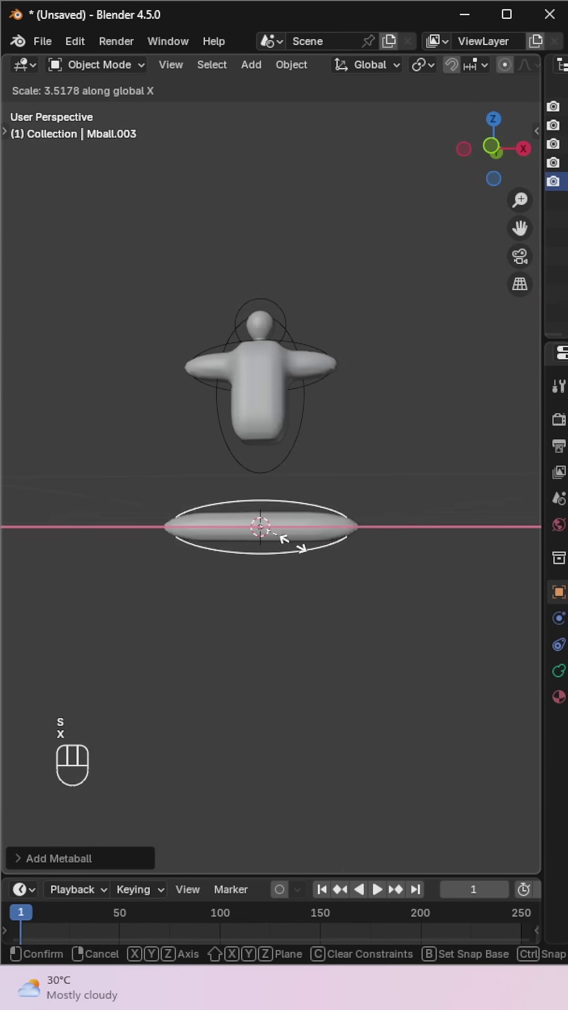
{"action": "left_click", "coordinate": [404, 603]}
Angle the capsule and position it under the body's left side as the left leg
{"action": "key", "text": "r"}
{"action": "key", "text": "y"}
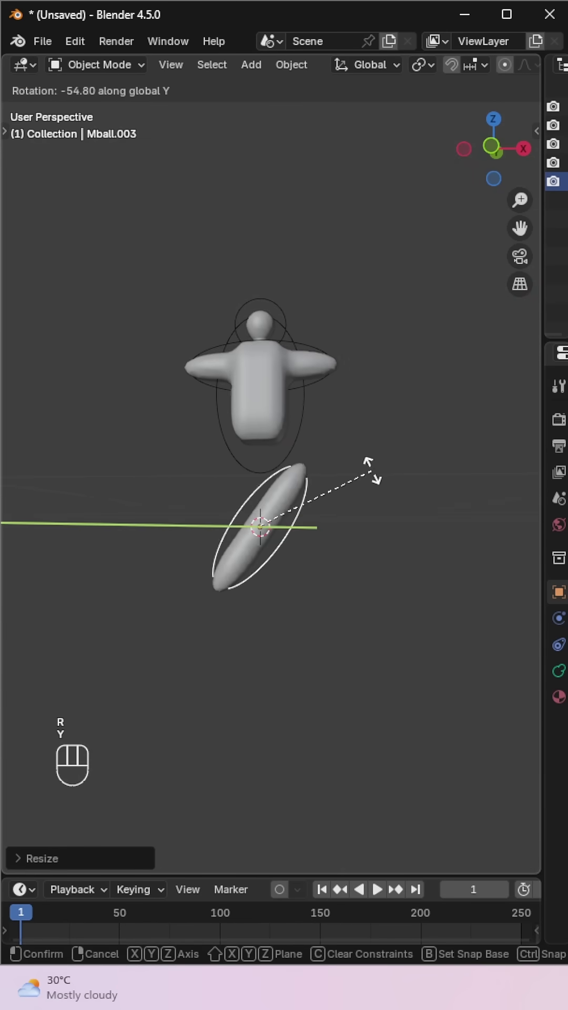
{"action": "left_click", "coordinate": [368, 492]}
{"action": "key", "text": "g"}
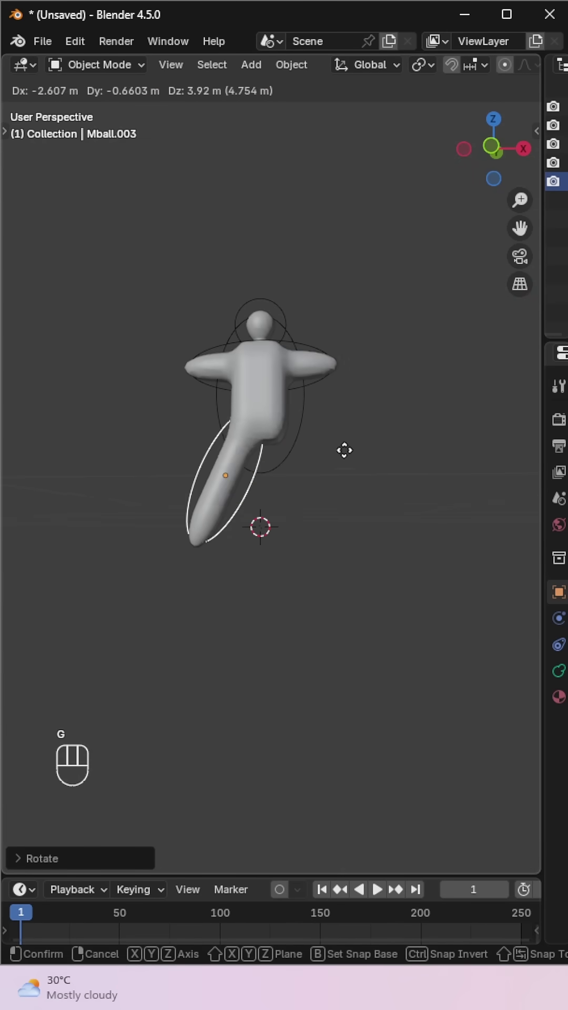
{"action": "left_click", "coordinate": [384, 511]}
{"action": "key", "text": "r"}
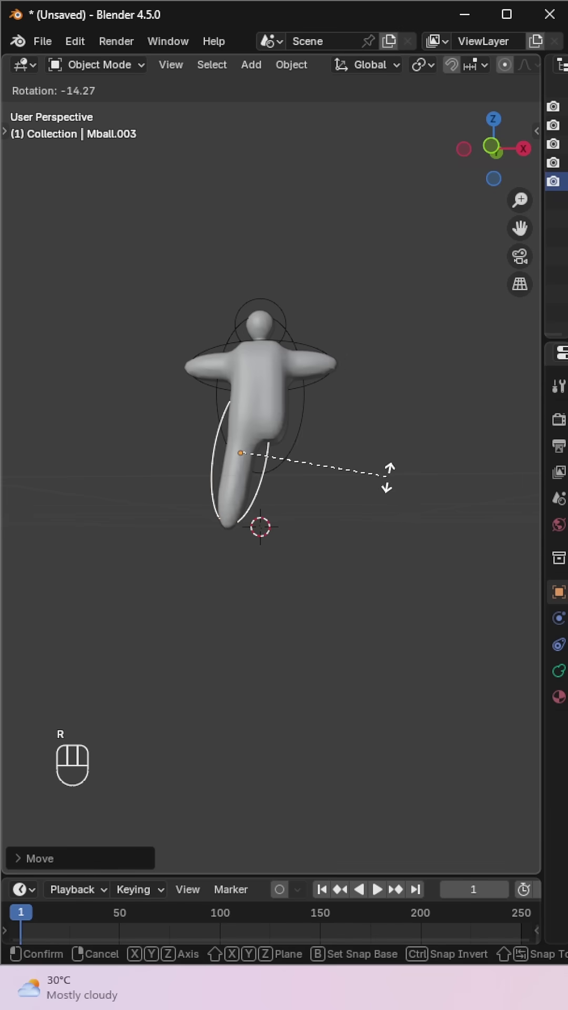
{"action": "left_click", "coordinate": [307, 495]}
Duplicate the leg capsule and angle and position the copy as the right leg
{"action": "key", "text": "shift+d"}
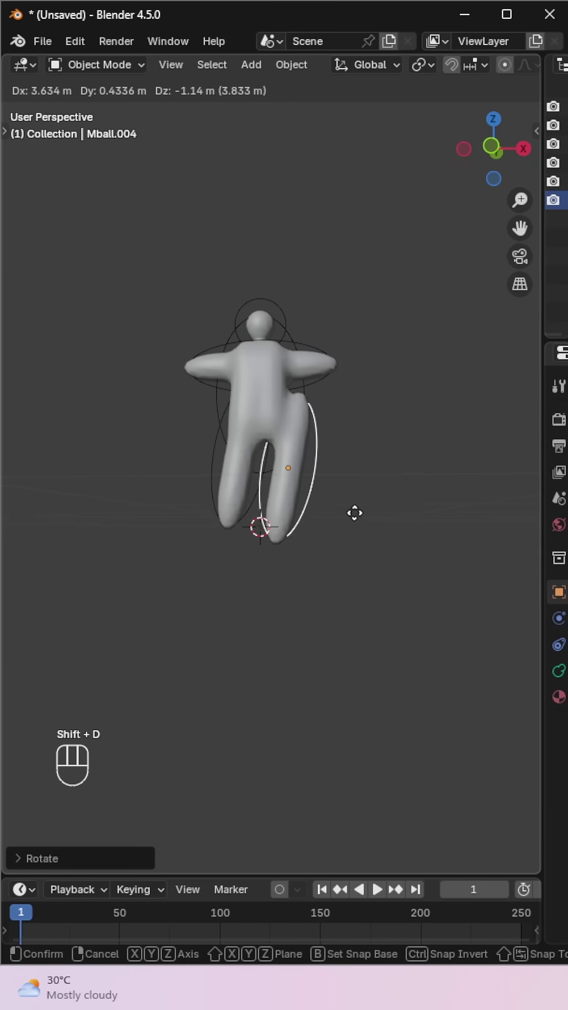
{"action": "left_click", "coordinate": [354, 513]}
{"action": "key", "text": "r"}
{"action": "left_click", "coordinate": [381, 473]}
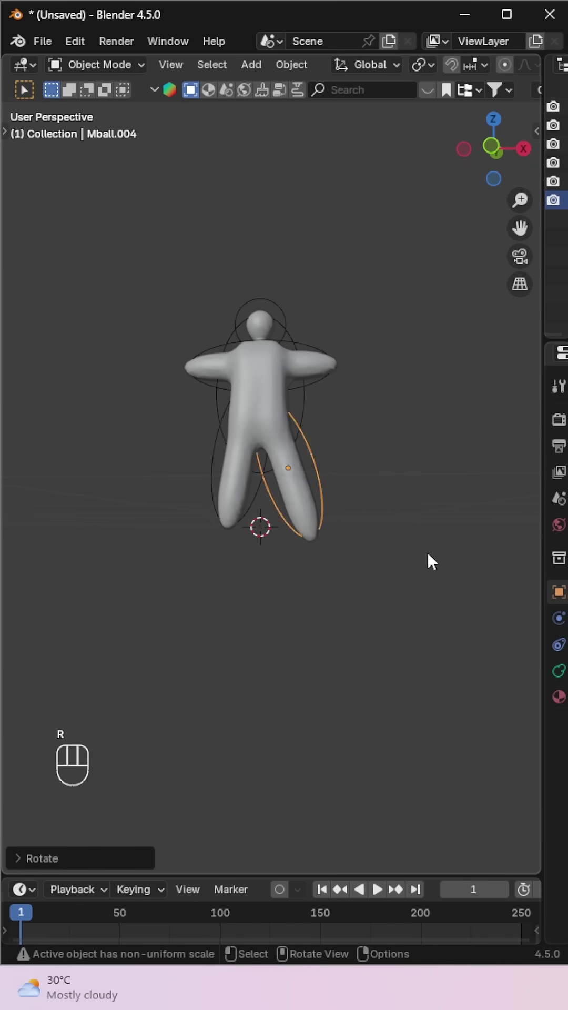
{"action": "key", "text": "g"}
{"action": "left_click", "coordinate": [412, 538]}
Stretch the arm metaball wider along X to lengthen the arms
{"action": "mouse_move", "coordinate": [278, 451]}
{"action": "middle_mouse_down"}
{"action": "mouse_move", "coordinate": [369, 580]}
{"action": "mouse_move", "coordinate": [285, 523]}
{"action": "middle_mouse_up"}
{"action": "left_click", "coordinate": [284, 523]}
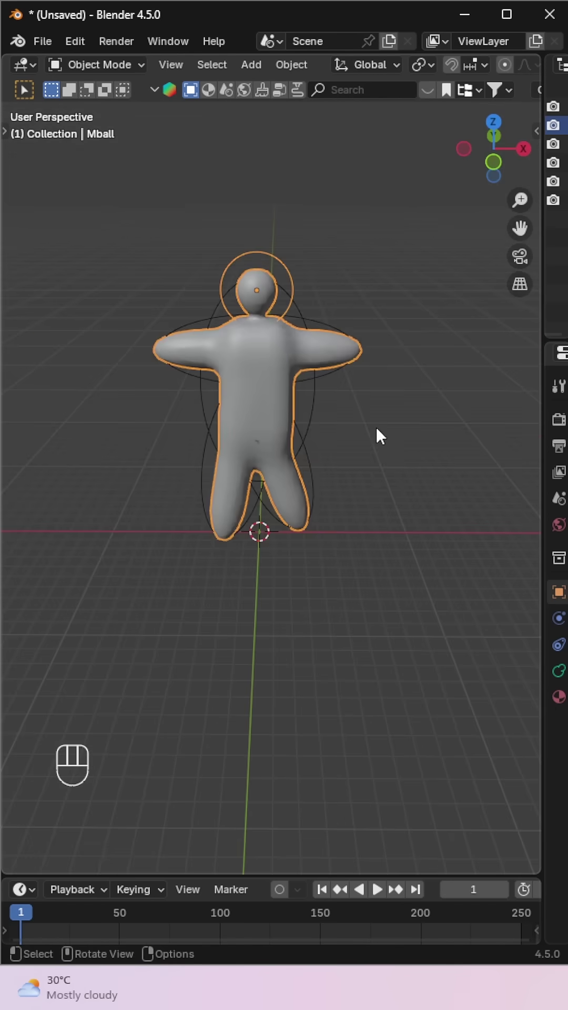
{"action": "left_click", "coordinate": [337, 330]}
{"action": "key", "text": "s"}
{"action": "key", "text": "x"}
{"action": "left_click", "coordinate": [388, 359]}
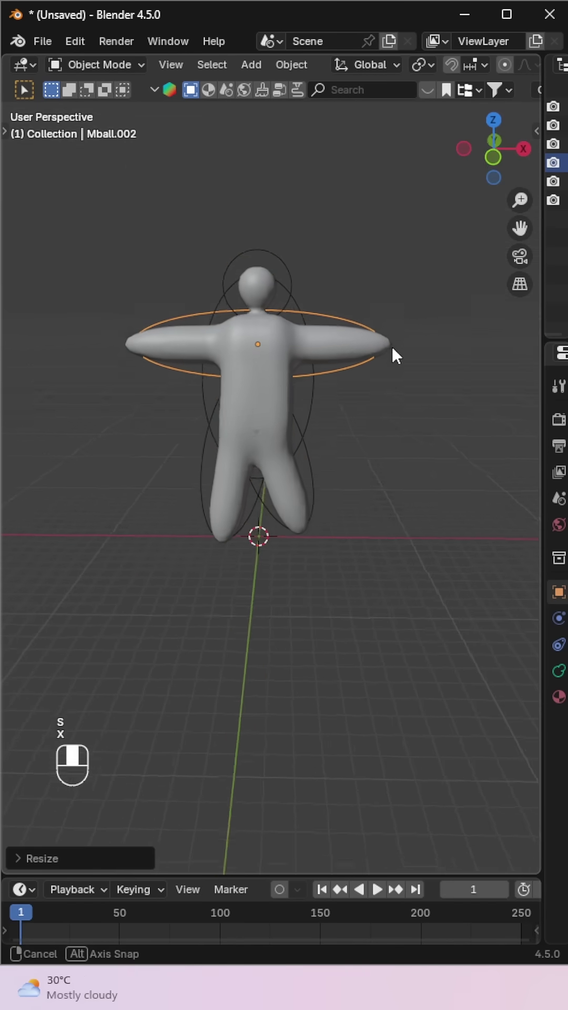
{"action": "middle_click_drag", "start_coordinate": [391, 345], "coordinate": [393, 330]}
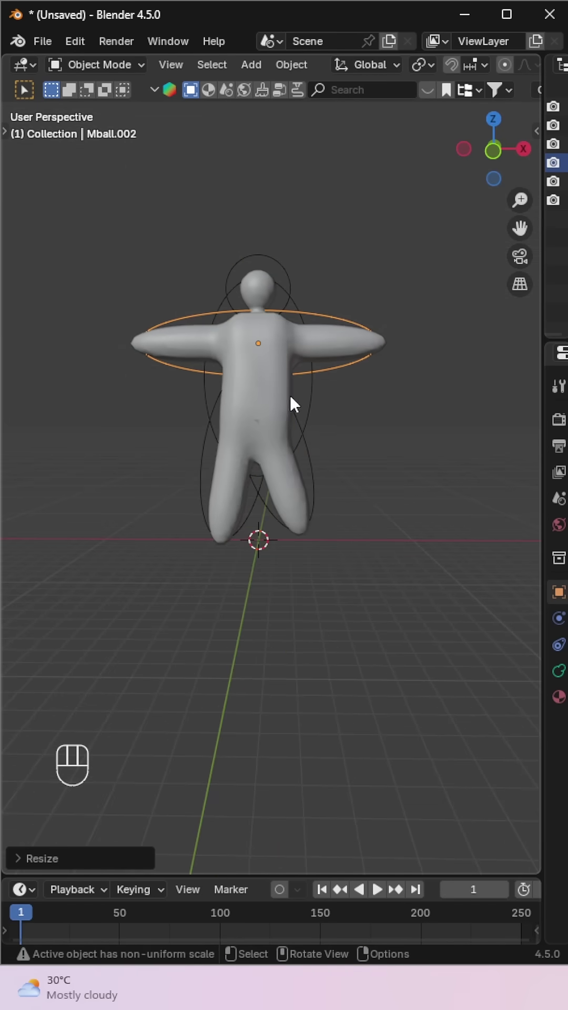
Convert the metaball figure to a mesh via Convert To > Mesh
{"action": "left_click", "coordinate": [277, 268]}
{"action": "right_click", "coordinate": [278, 264]}
{"action": "left_click", "coordinate": [364, 263]}
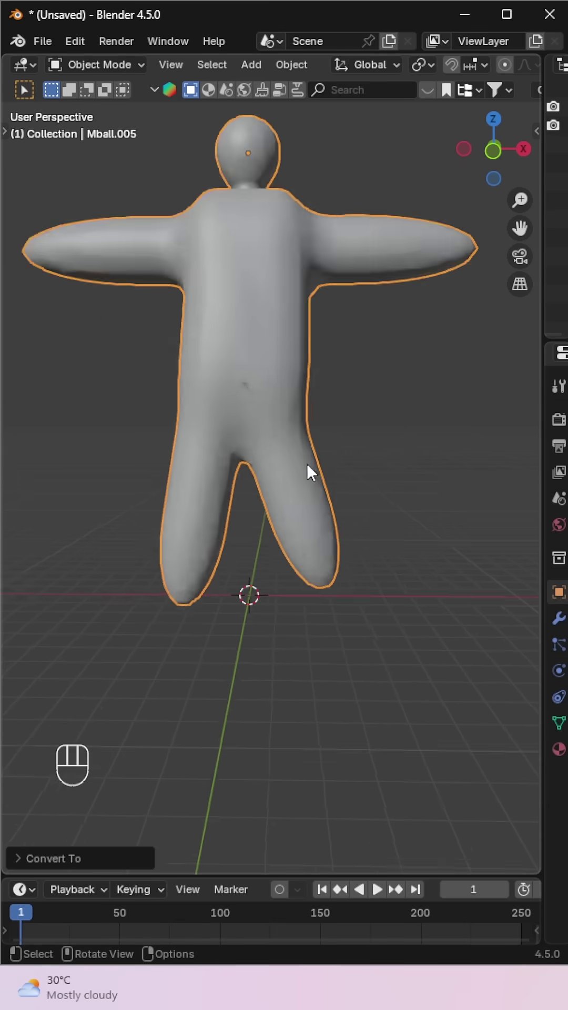
{"action": "middle_click_drag", "start_coordinate": [309, 468], "coordinate": [266, 399]}
{"action": "left_click", "coordinate": [266, 398]}
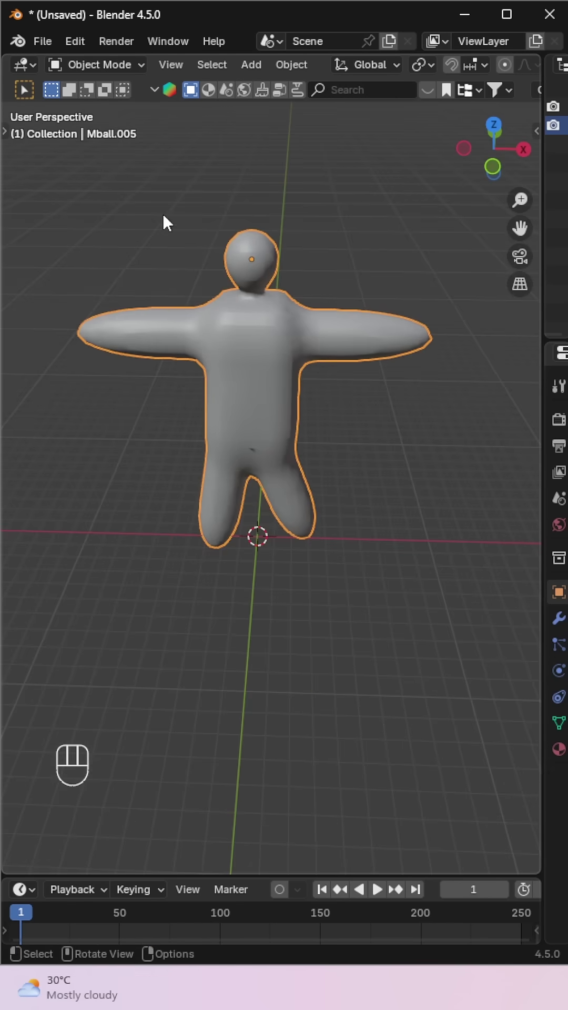
{"action": "key", "text": "Tab"}
{"action": "key", "text": "Tab"}
In Sculpt Mode, draw a raised stroke and an inverted stroke across the chest and neck
{"action": "left_click", "coordinate": [117, 63]}
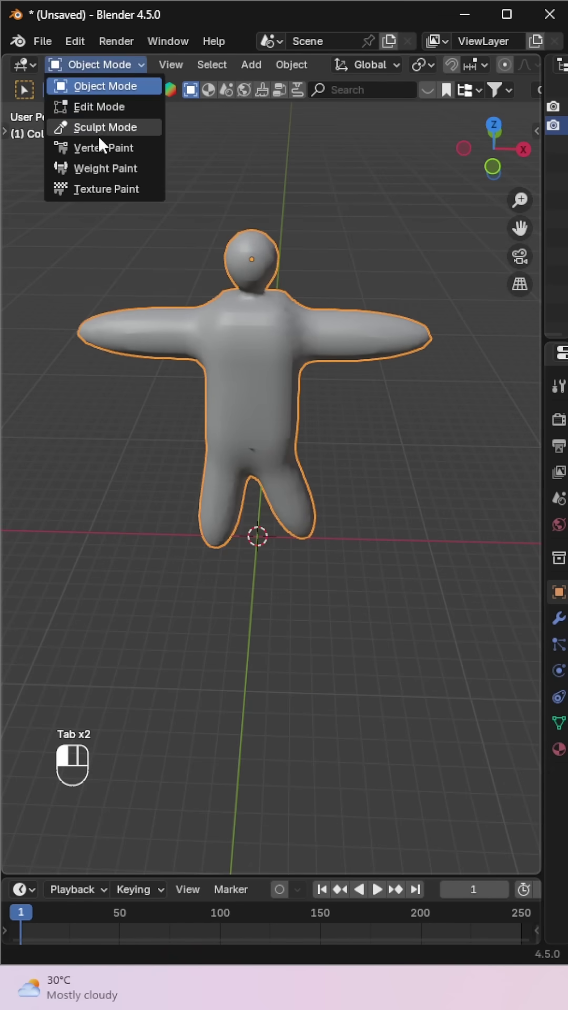
{"action": "left_click", "coordinate": [98, 128]}
{"action": "scroll", "coordinate": [272, 329], "scroll_direction": "up", "scroll_amount": 5}
{"action": "middle_click_drag", "start_coordinate": [282, 386], "coordinate": [302, 312], "text": "shift"}
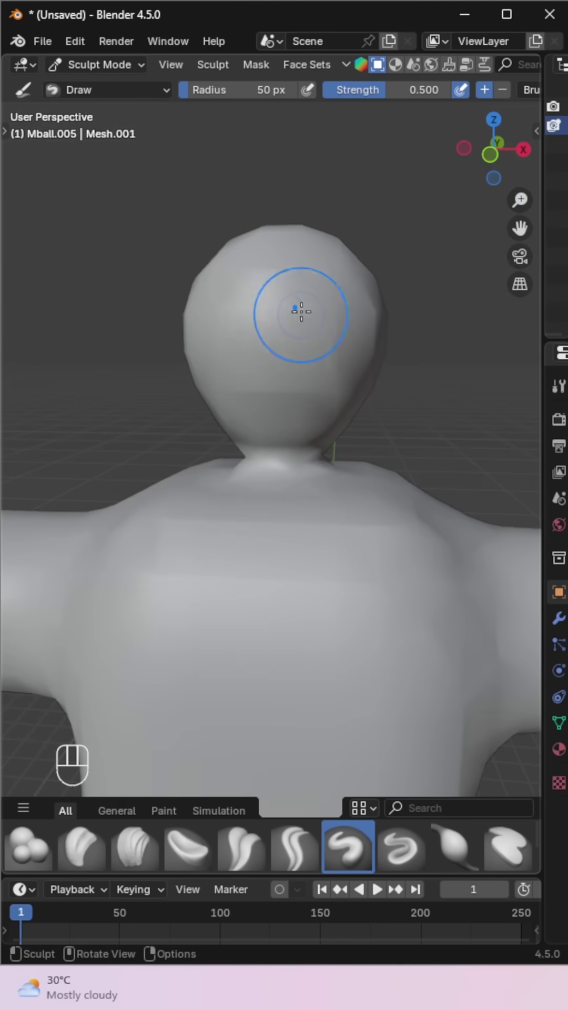
{"action": "left_click_drag", "start_coordinate": [284, 402], "coordinate": [338, 534]}
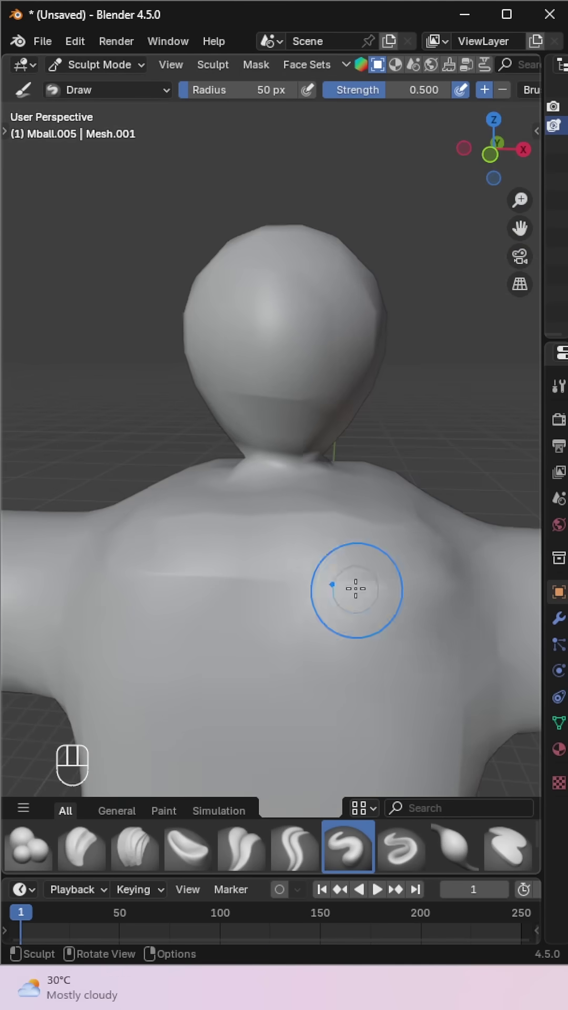
{"action": "scroll", "coordinate": [356, 586], "scroll_direction": "down", "scroll_amount": 5}
{"action": "mouse_move", "coordinate": [284, 541]}
{"action": "left_mouse_down", "text": "ctrl"}
{"action": "mouse_move", "coordinate": [258, 553]}
{"action": "mouse_move", "coordinate": [244, 576]}
{"action": "left_mouse_up", "text": "ctrl"}
Undo back to the original metaballs and raise Metaball Resolution to 0.57 m
{"action": "key", "text": "ctrl+z"}
{"action": "key", "text": "ctrl+z"}
{"action": "key", "text": "ctrl+z"}
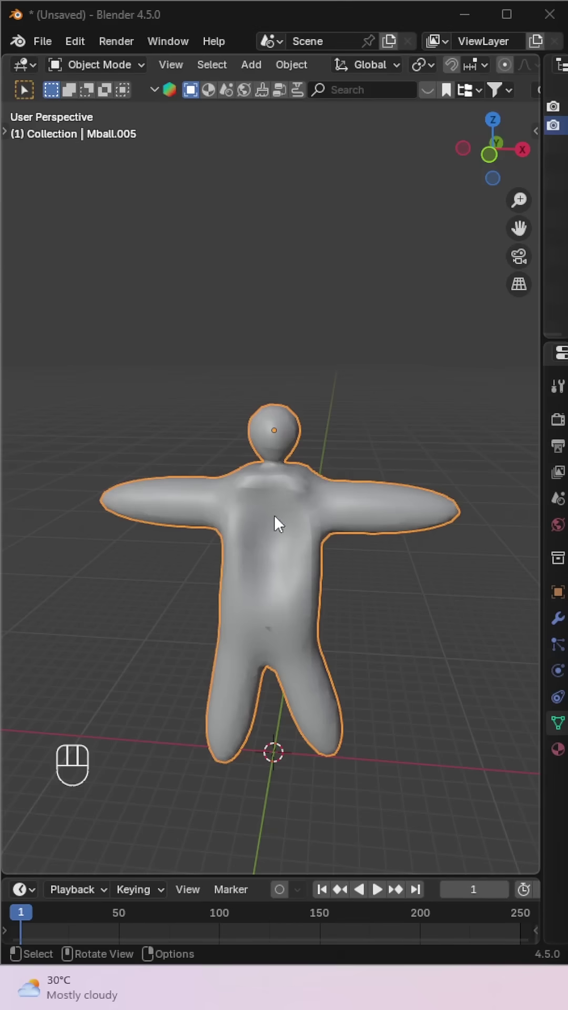
{"action": "key", "text": "ctrl+z"}
{"action": "key", "text": "ctrl+z"}
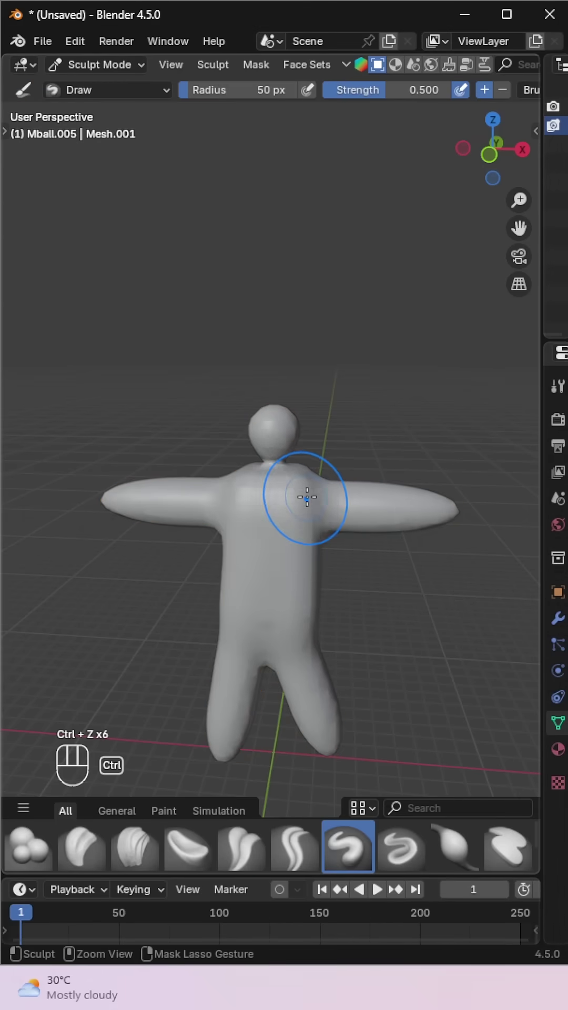
{"action": "key", "text": "ctrl+z"}
{"action": "key", "text": "ctrl+z"}
{"action": "key", "text": "ctrl+z"}
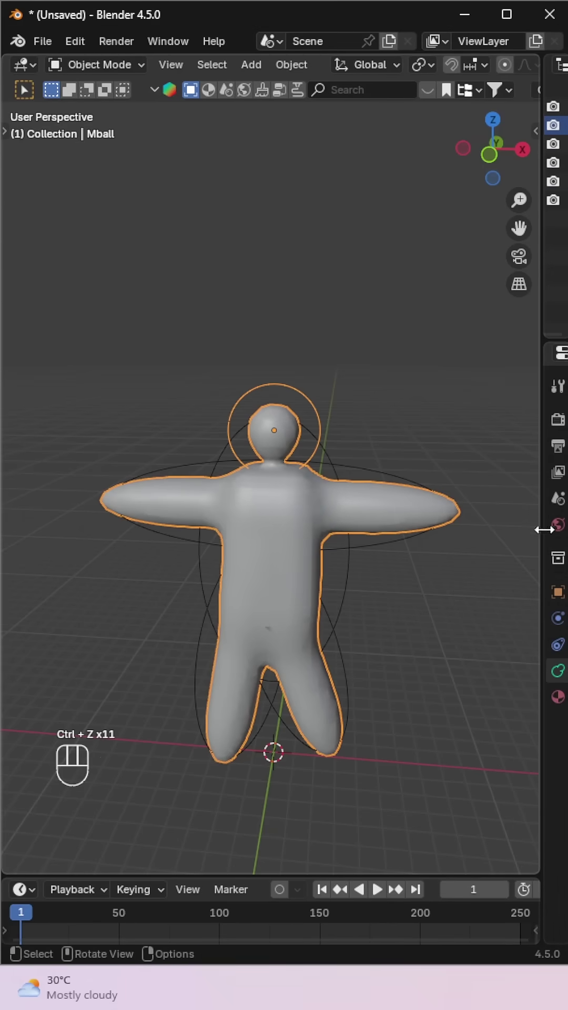
{"action": "left_click_drag", "start_coordinate": [542, 530], "coordinate": [354, 471]}
{"action": "left_click_drag", "start_coordinate": [481, 475], "coordinate": [484, 487]}
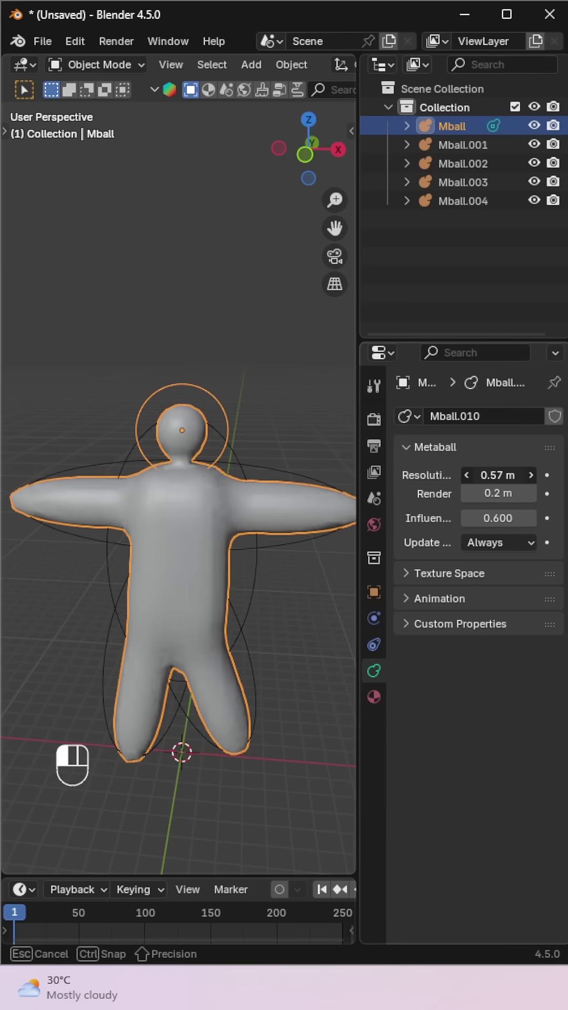